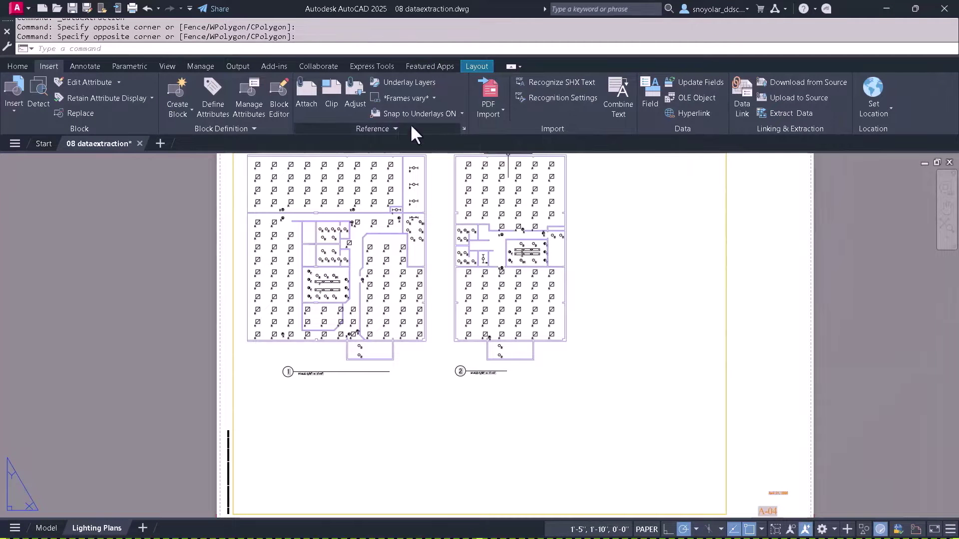
Begin a new data extraction, save its settings as DXEX, and load the current drawing
click(201, 64)
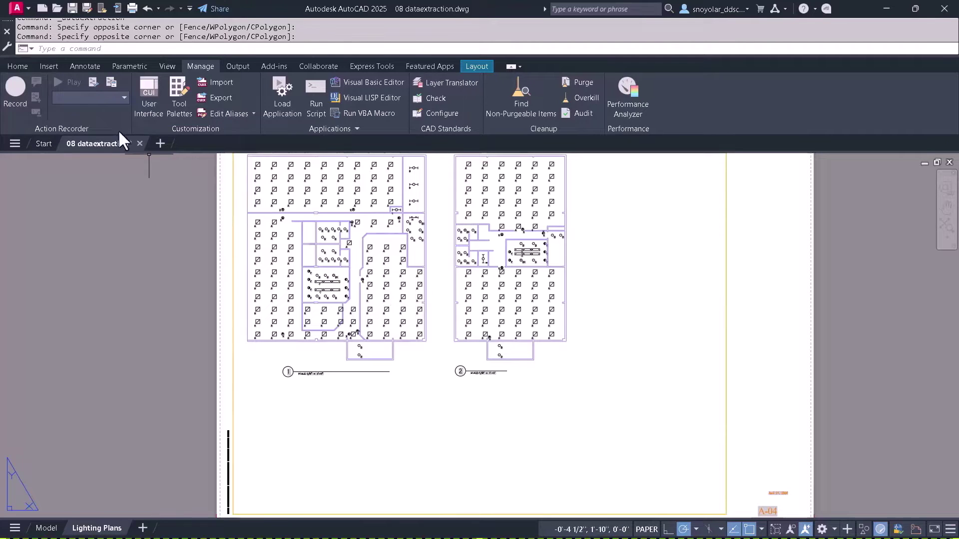
click(52, 65)
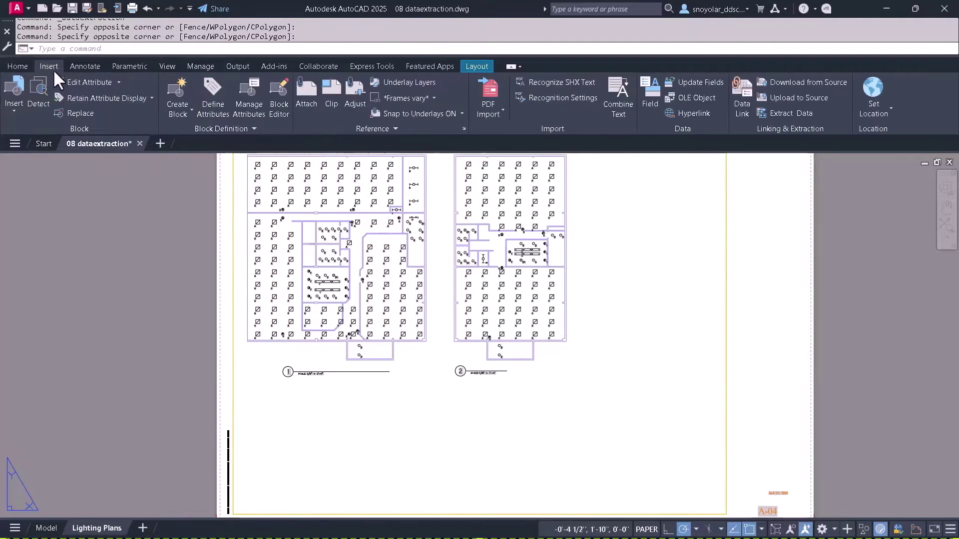
click(788, 115)
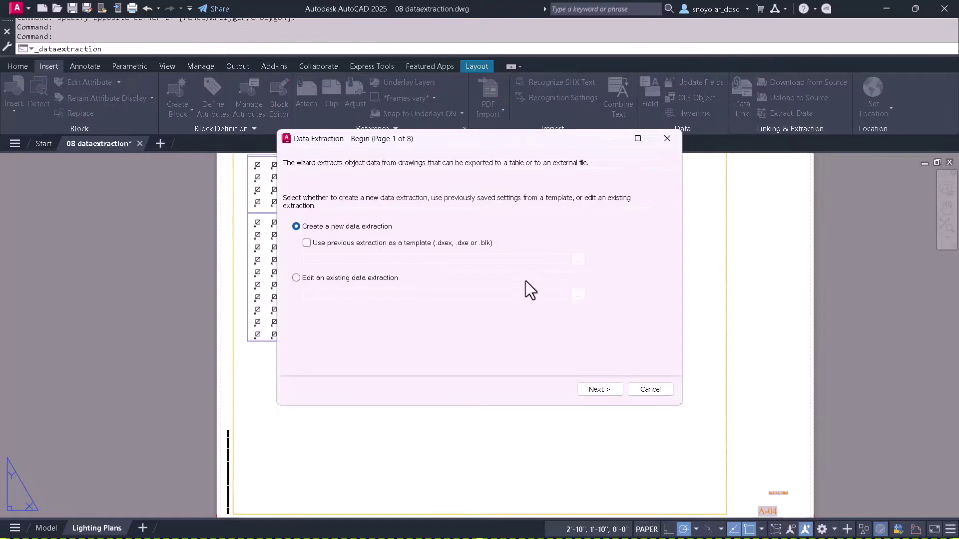
click(599, 389)
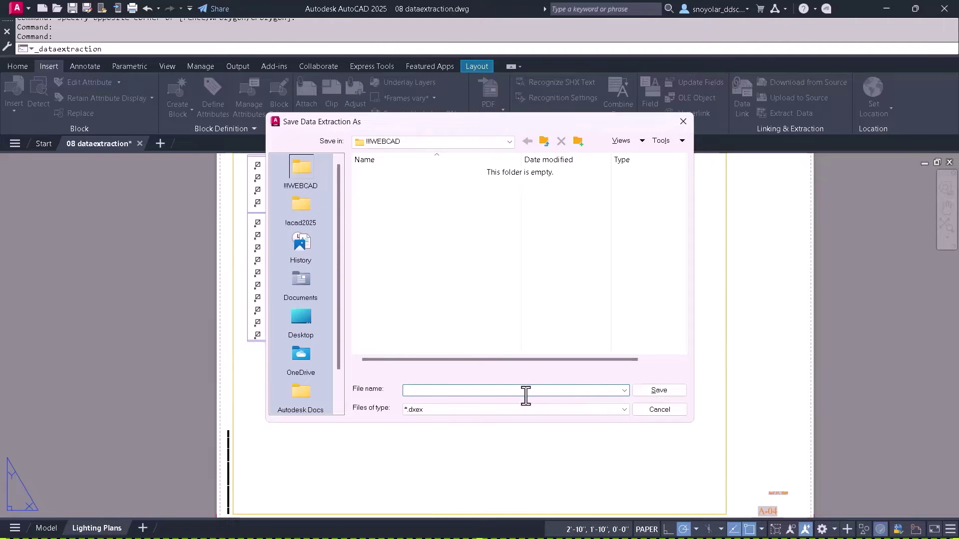
text(DXEX)
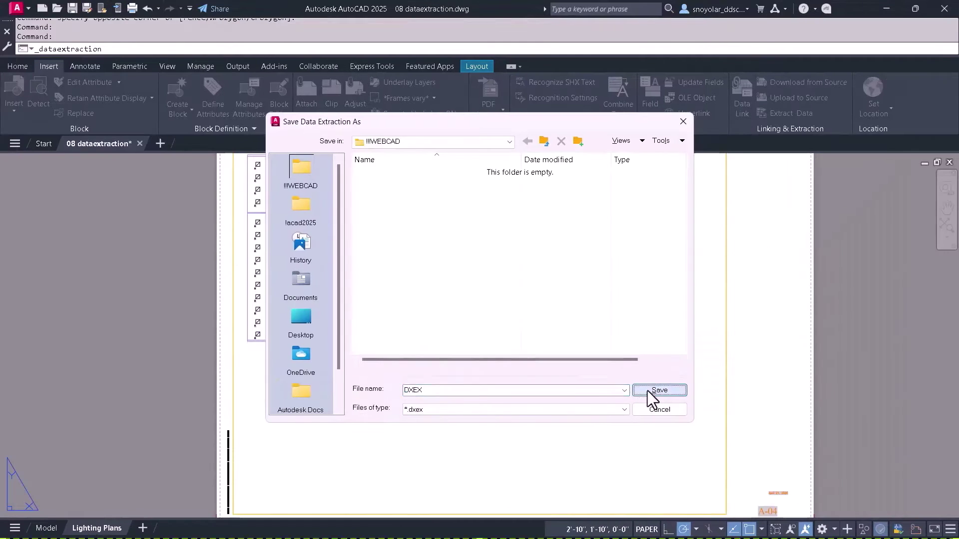
click(649, 390)
click(596, 391)
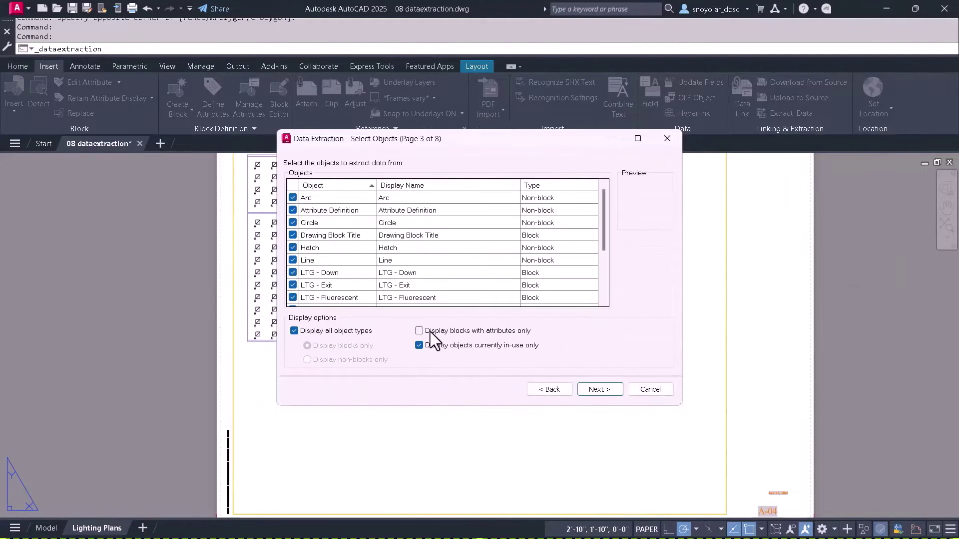
List only blocks with attributes, excluding Drawing Block Title and Title Block
click(430, 332)
click(295, 331)
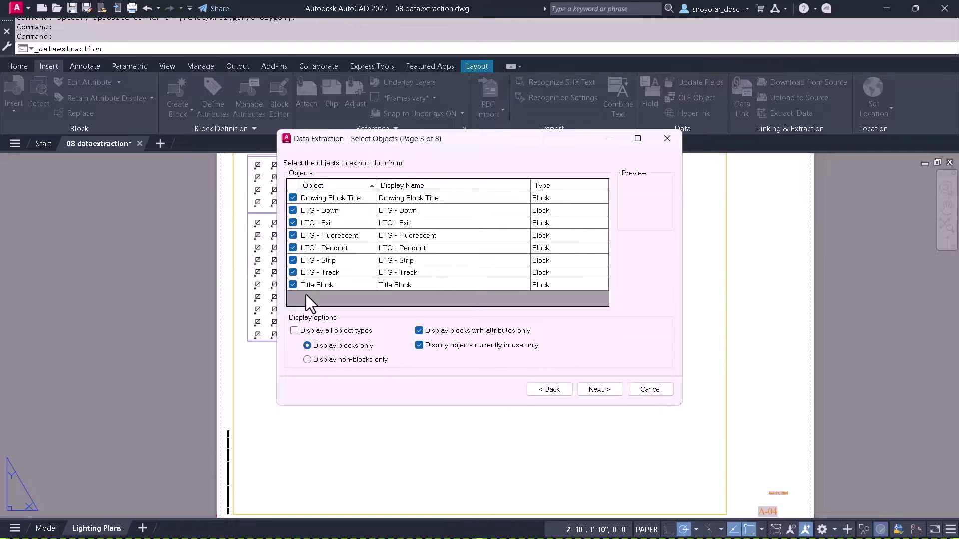
click(296, 198)
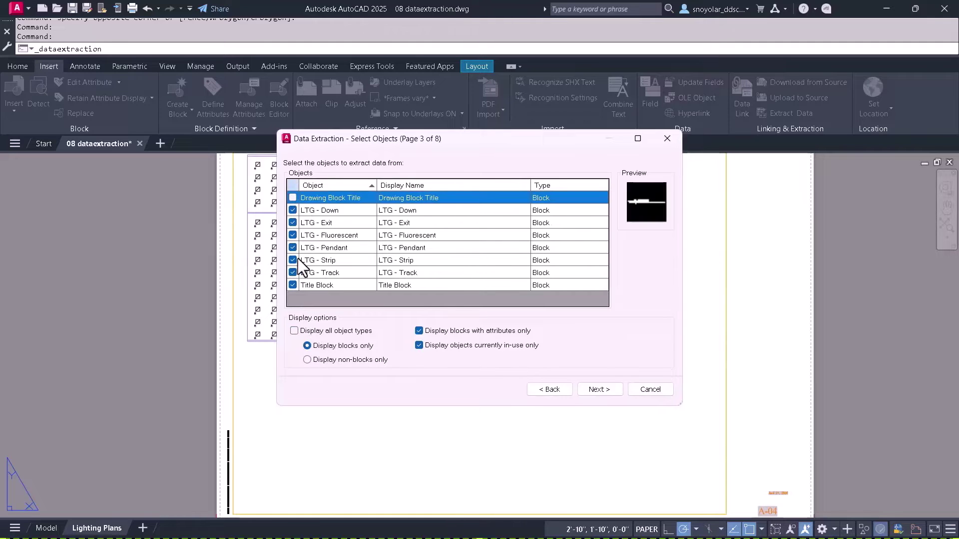
click(294, 284)
click(594, 392)
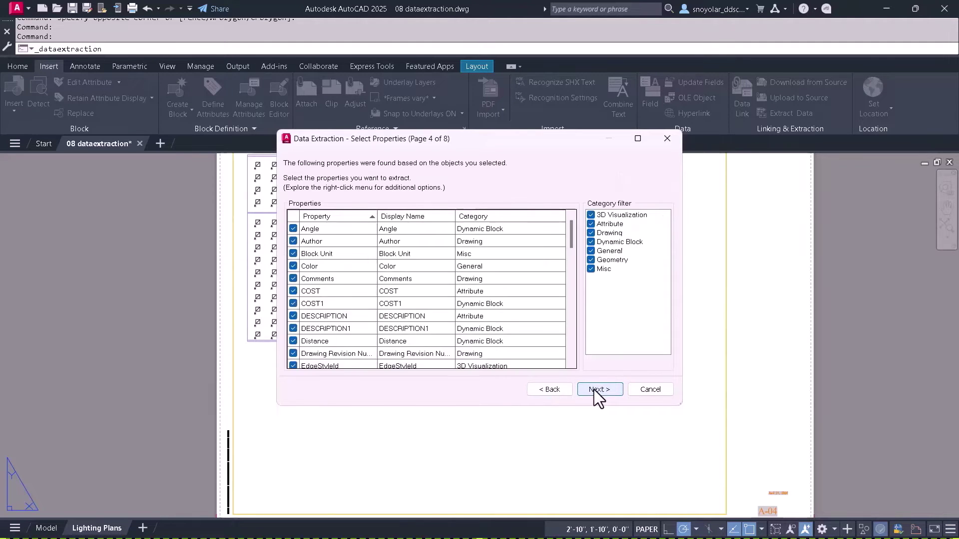
Keep only the Attribute property category for extraction
click(591, 215)
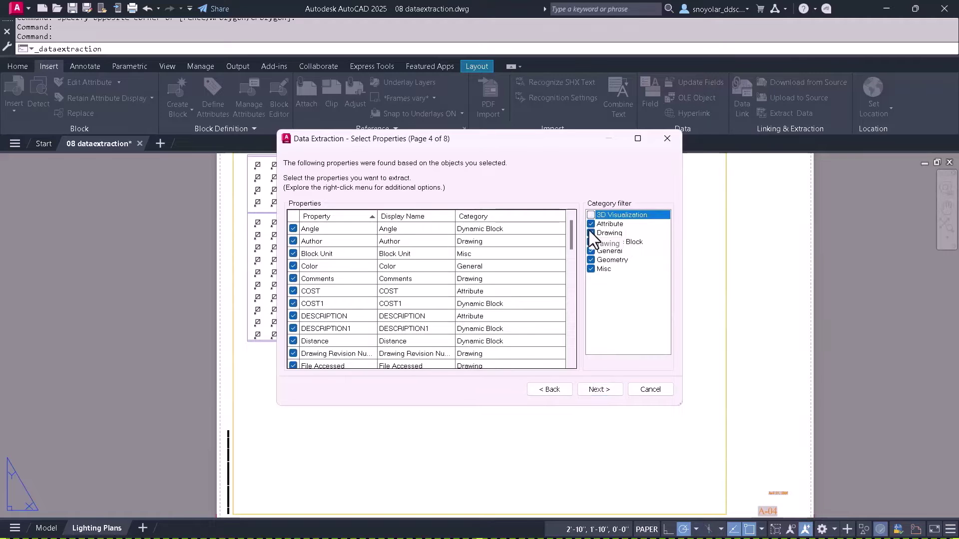
click(590, 233)
click(590, 251)
click(591, 269)
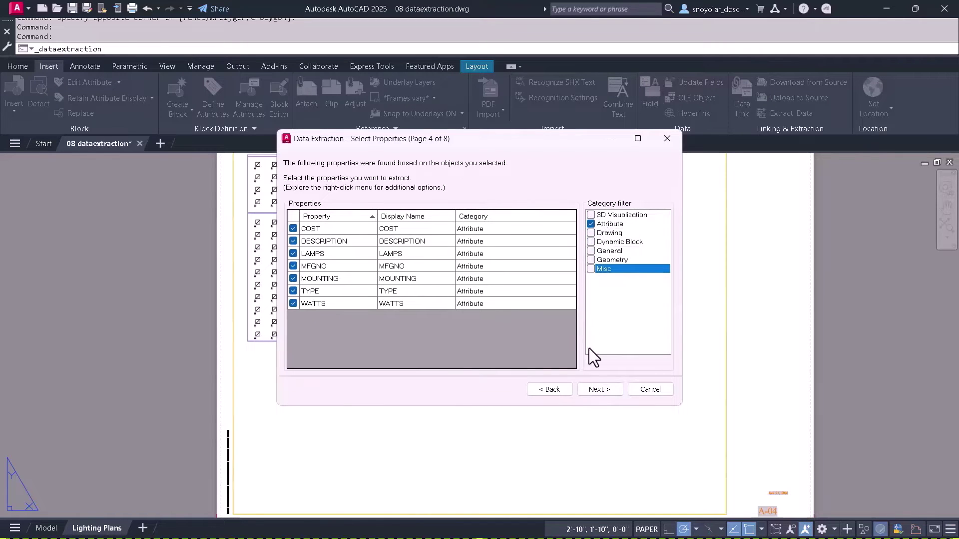
click(600, 391)
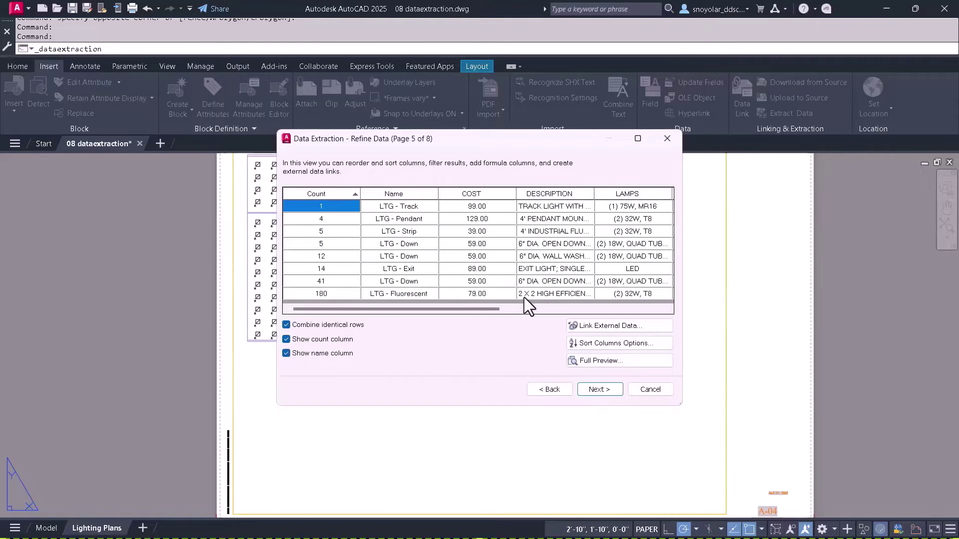
Also output the data to 08 dataextraction.xlsx in the !!!WEBCAD folder
click(602, 390)
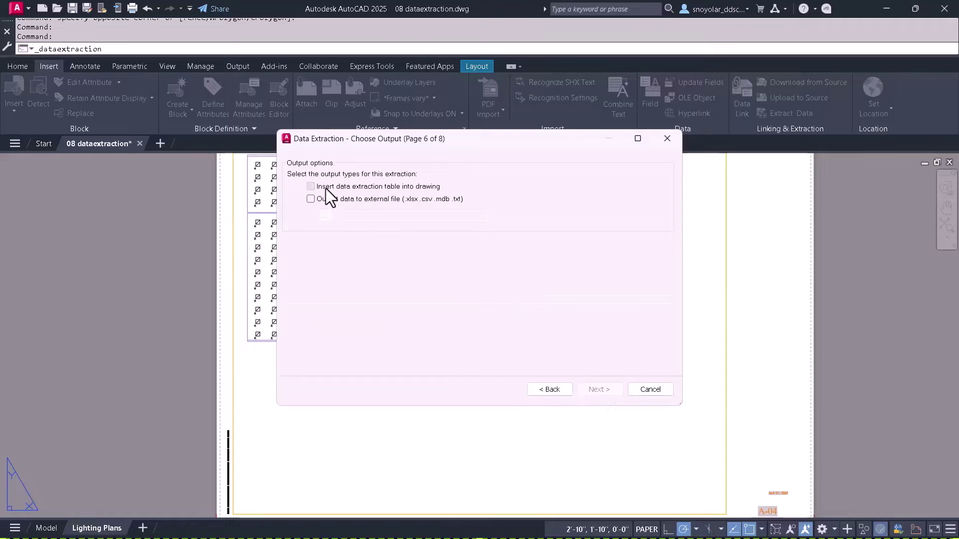
click(318, 199)
click(324, 217)
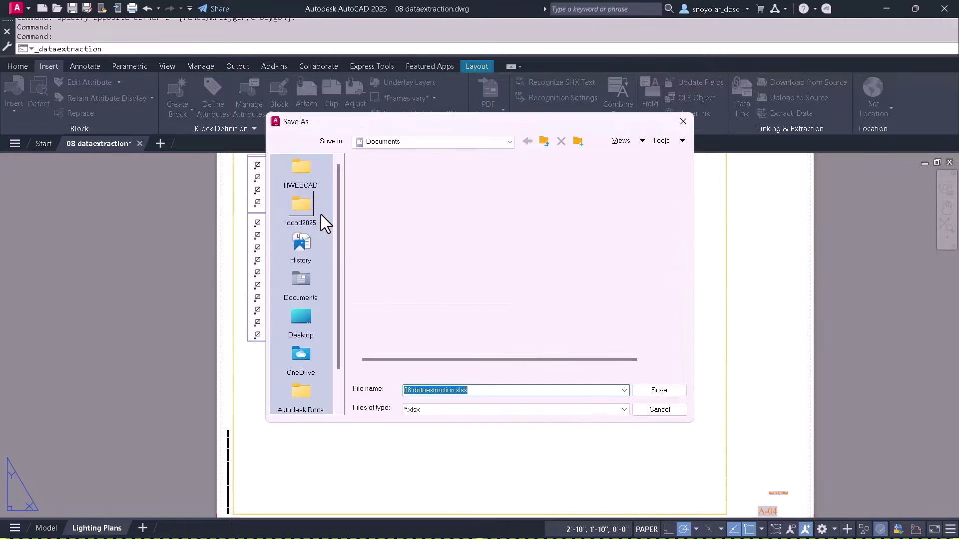
click(303, 170)
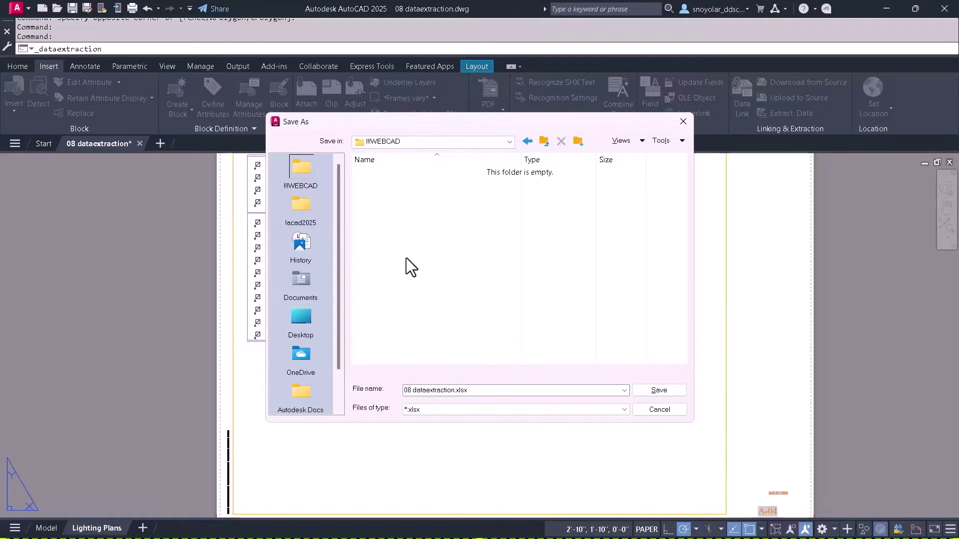
click(654, 390)
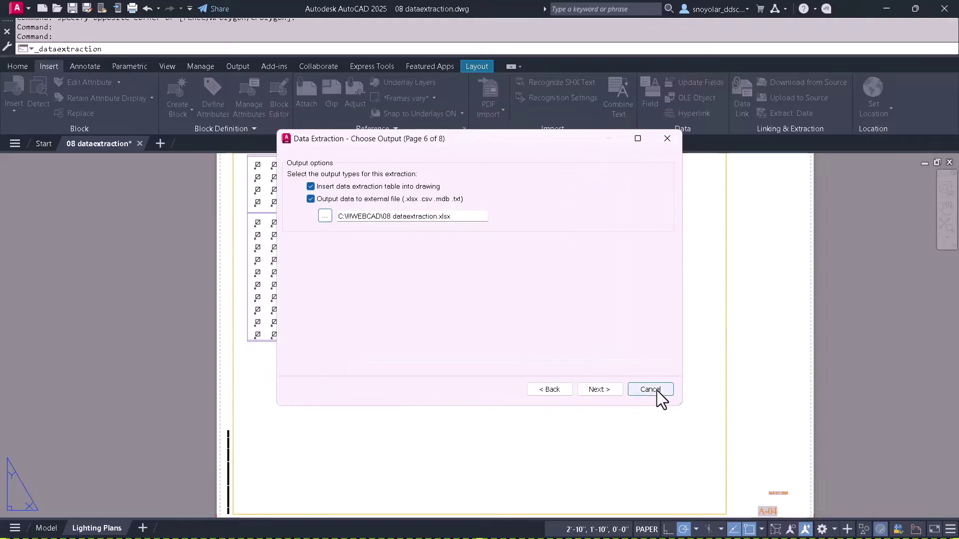
Finish the data extraction wizard
click(590, 396)
click(592, 395)
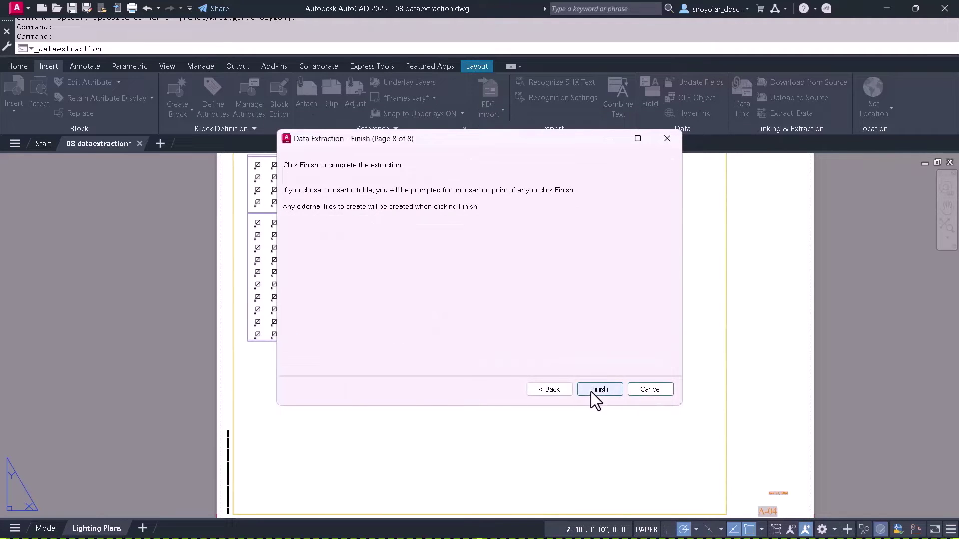
click(598, 397)
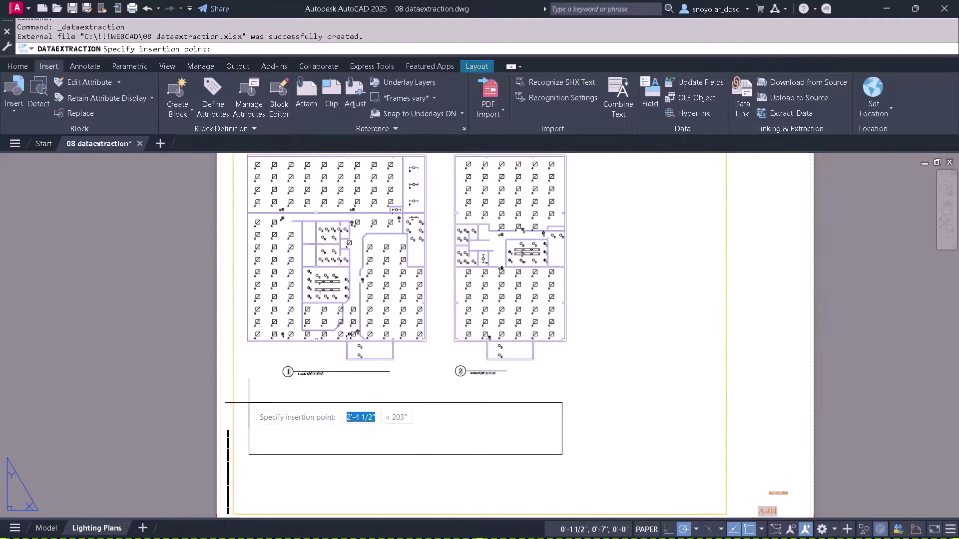
Set the luminaire table's insertion point below the two floor plans
click(242, 398)
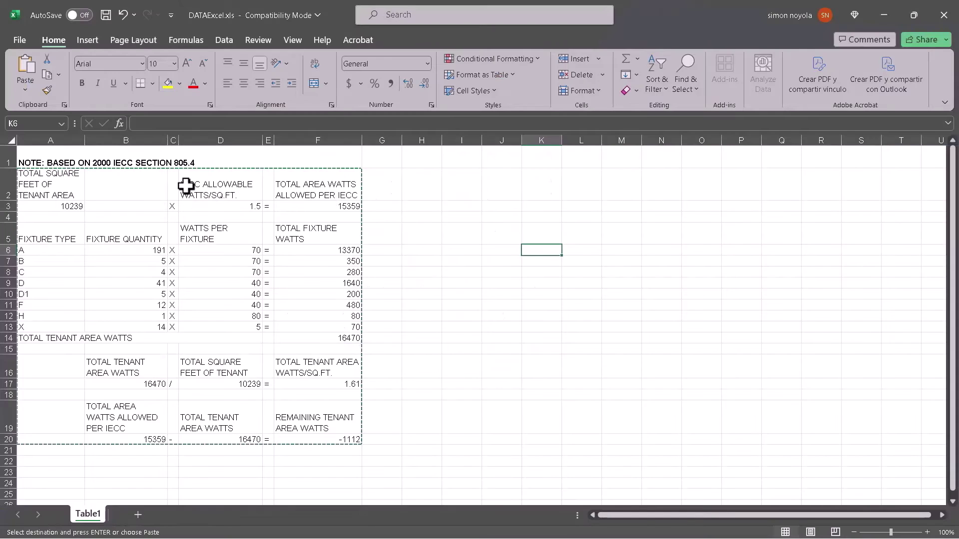
Copy the Excel calculation range A2:F20 and switch back to AutoCAD
click(36, 171)
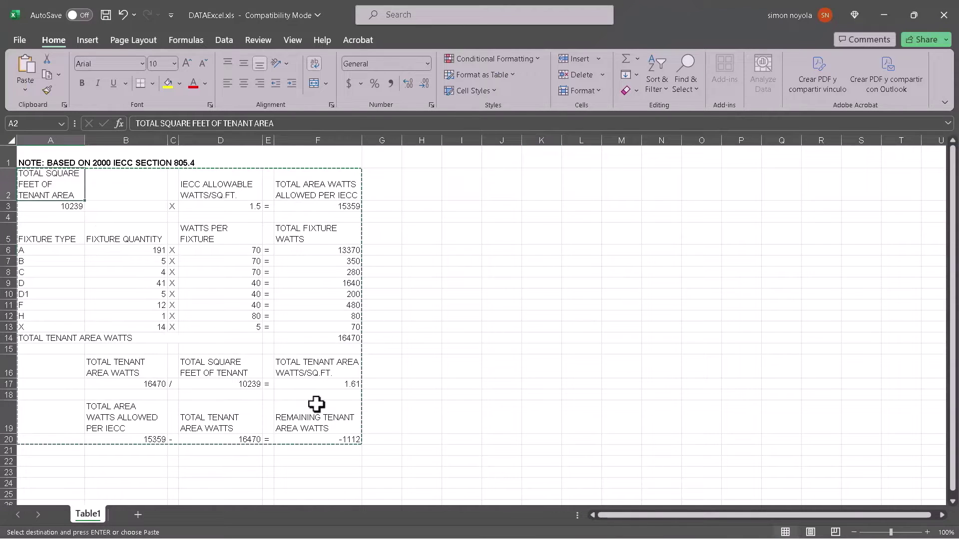
shift+click(353, 433)
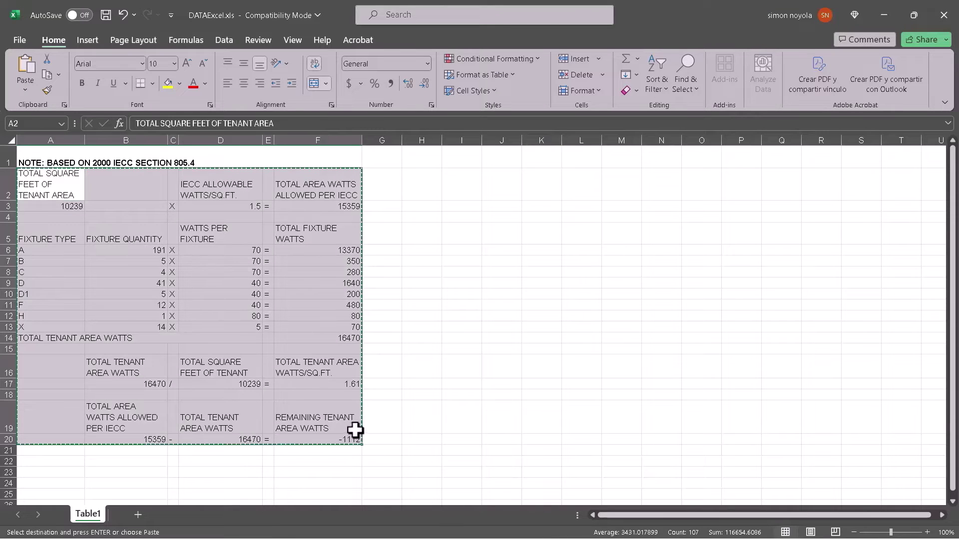
key(alt+Tab)
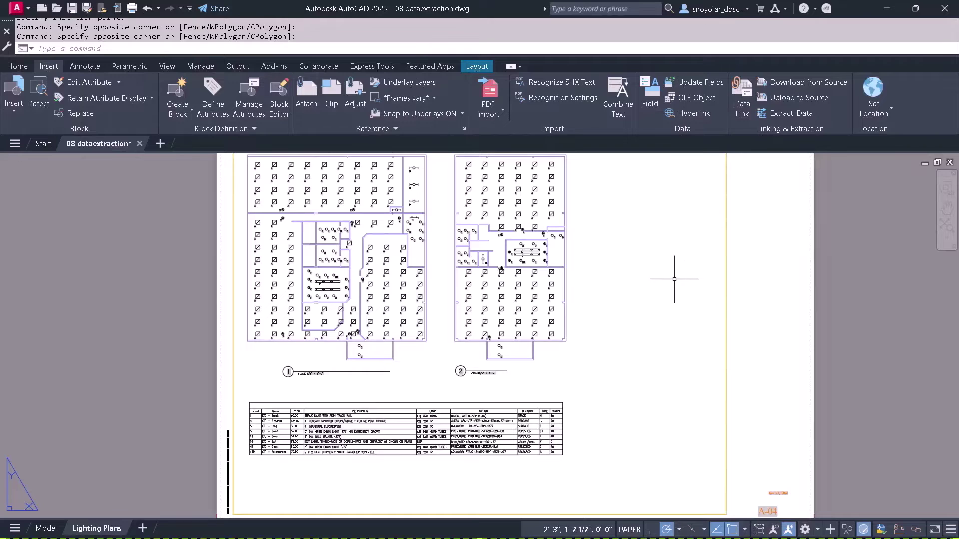
Paste-special the Excel calculation table and place it right of the floor plans
click(18, 67)
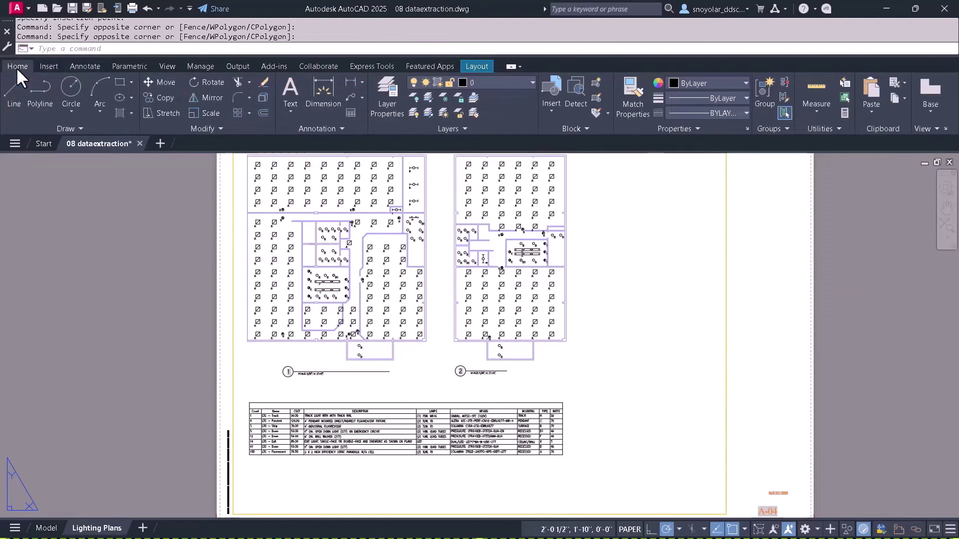
click(871, 113)
click(871, 231)
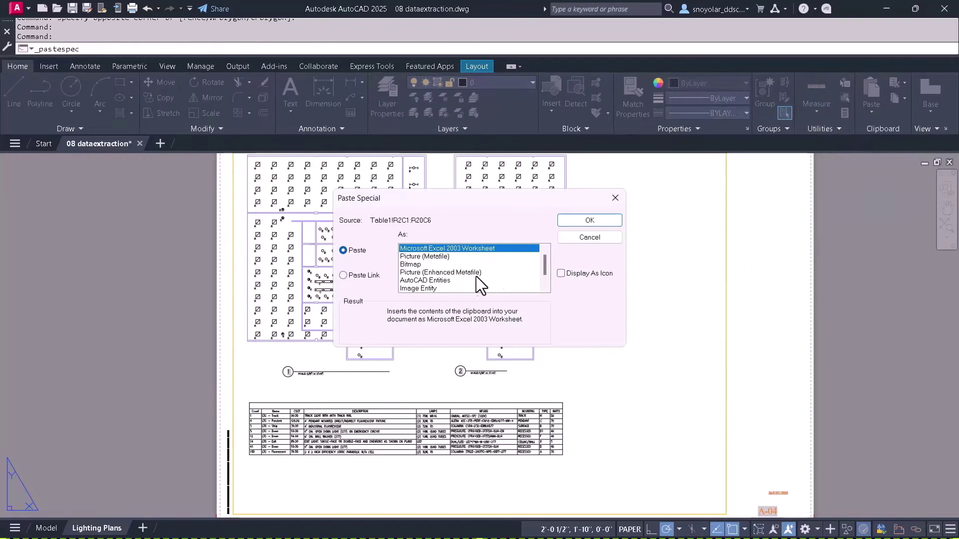
click(428, 281)
click(577, 221)
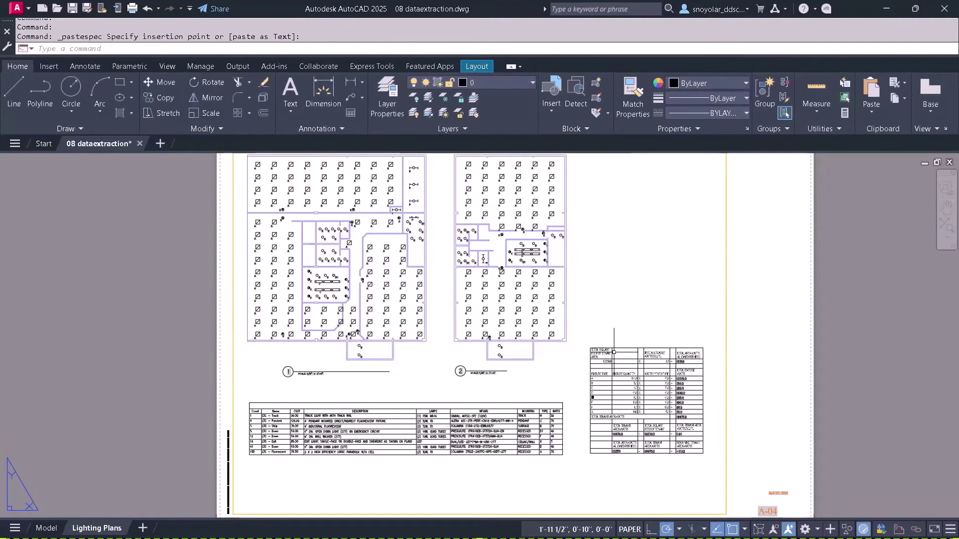
click(595, 346)
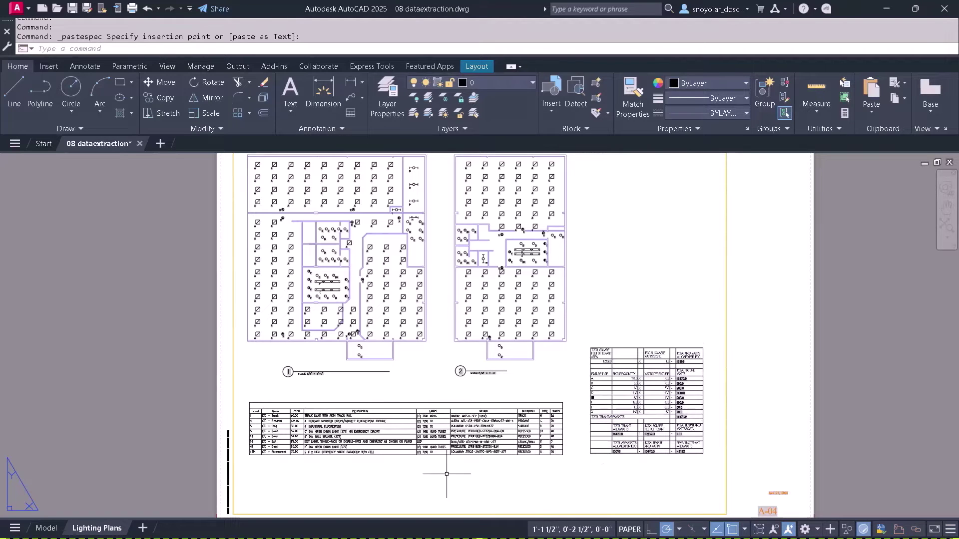
Open the type A fixture quantity cell for editing
click(612, 420)
scroll(632, 390, up, 3)
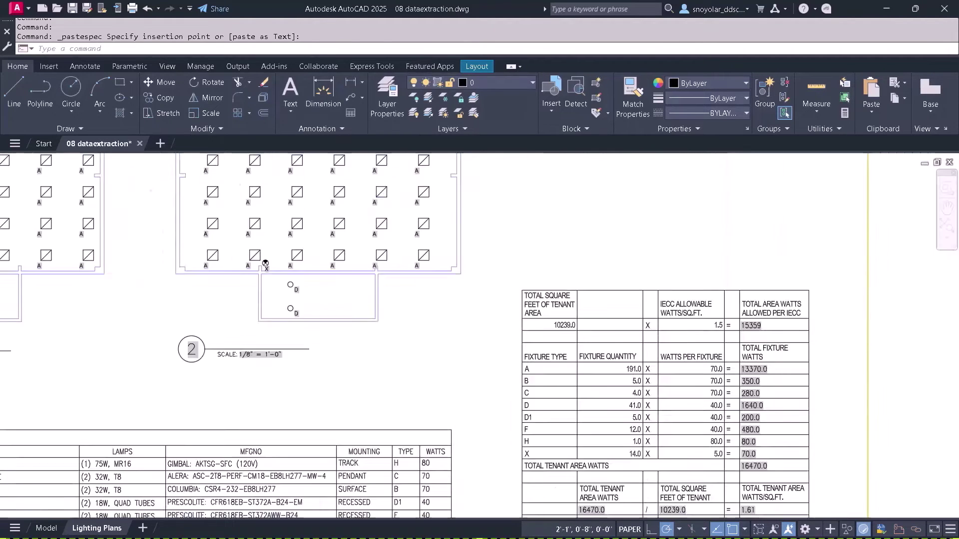
scroll(632, 390, up, 3)
click(635, 367)
click(639, 333)
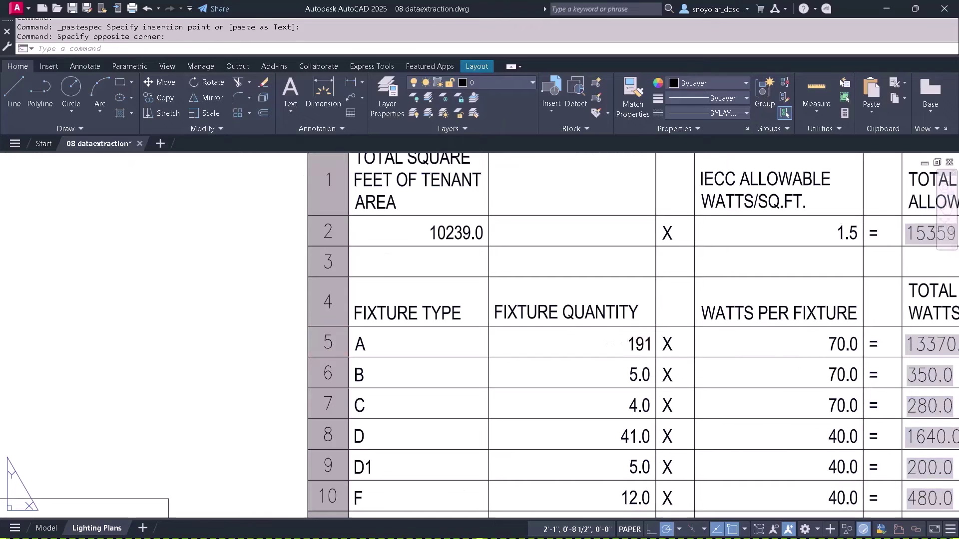
double_click(621, 343)
Replace 191 with a formula field referencing the luminaire table's Fluorescent count (180)
drag(627, 344, 661, 345)
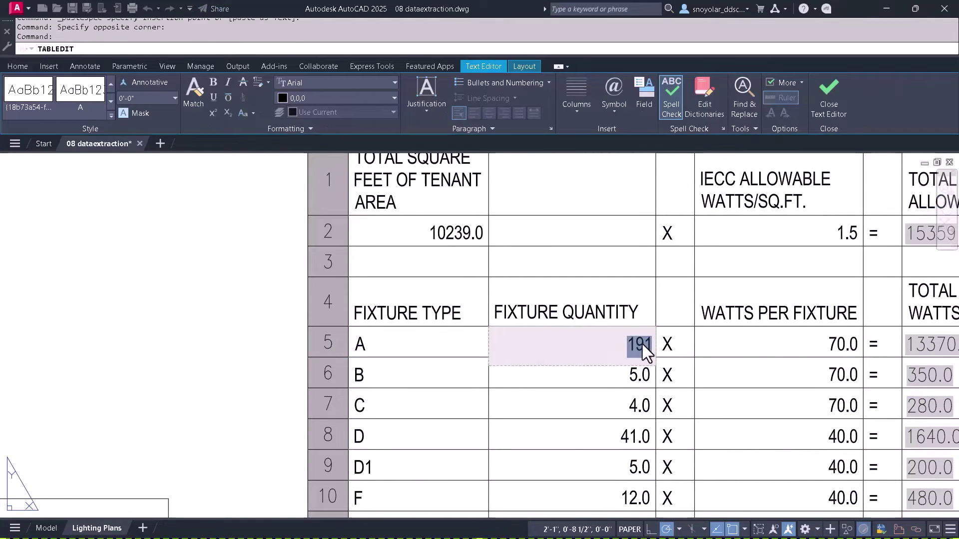
right_click(642, 352)
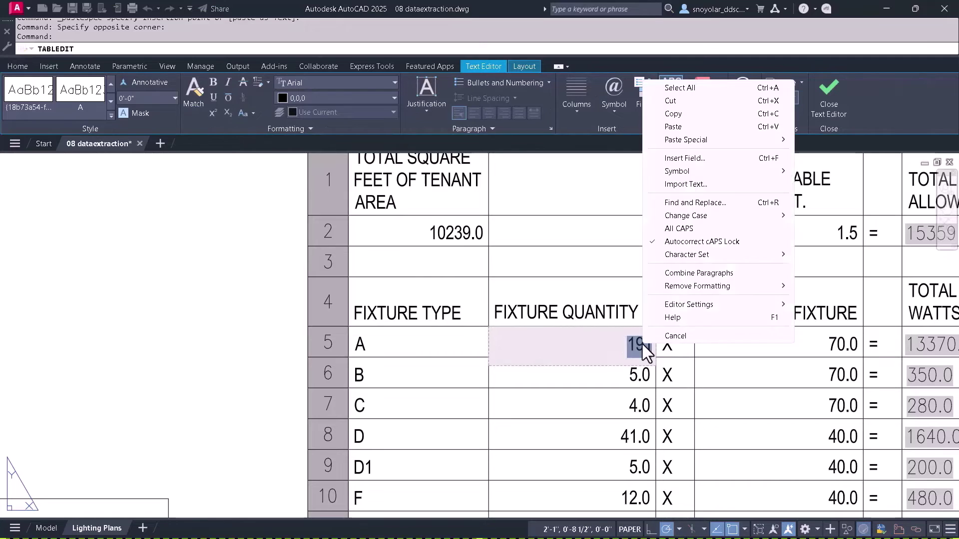
click(692, 160)
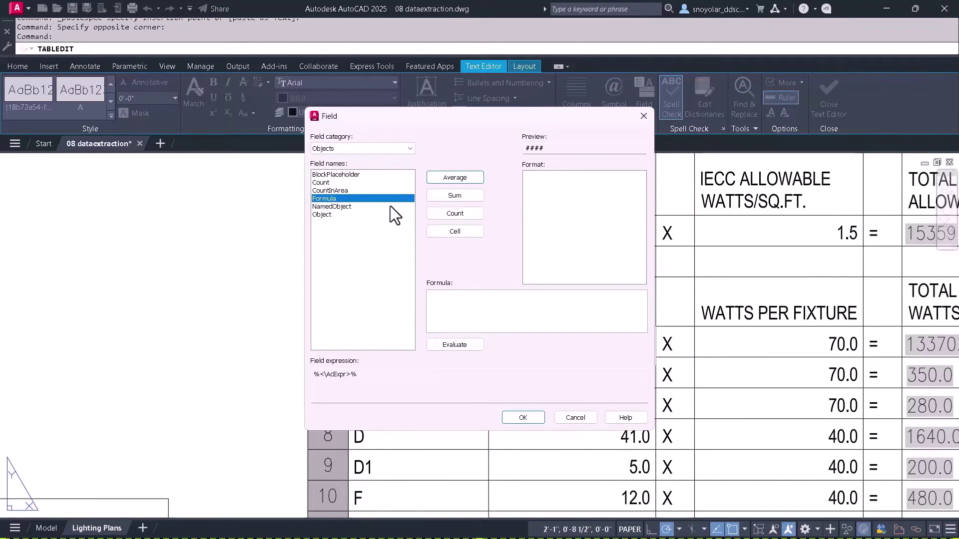
click(462, 232)
scroll(523, 303, down, 3)
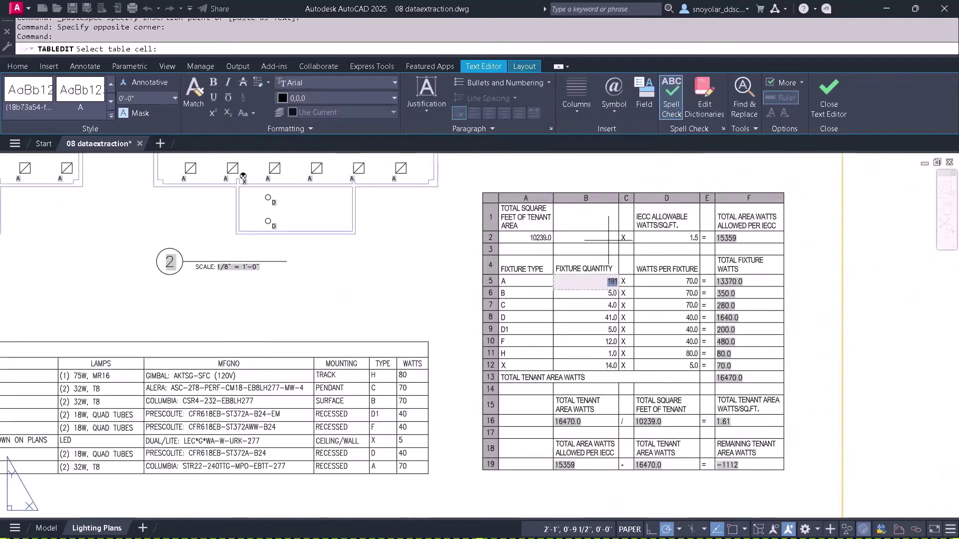
scroll(523, 304, down, 2)
scroll(524, 304, down, 2)
scroll(180, 349, up, 5)
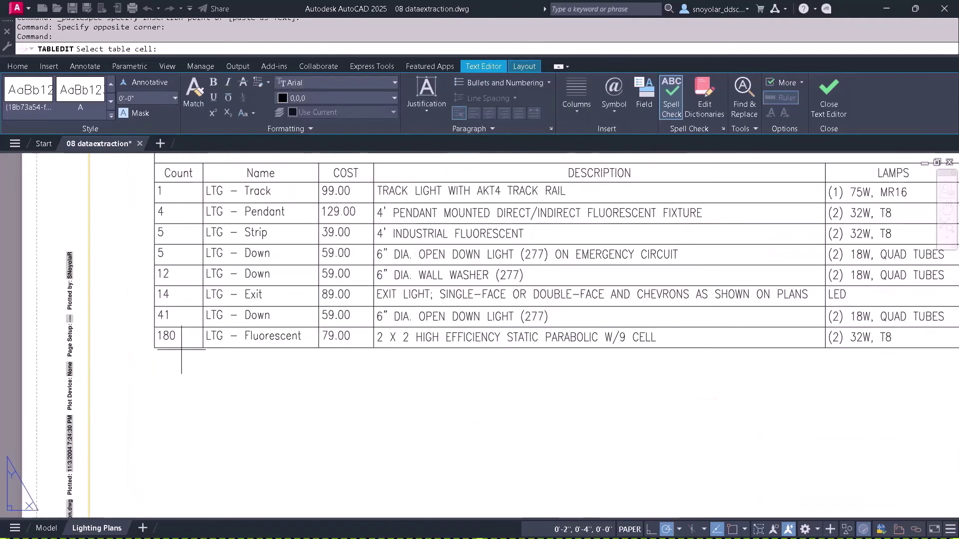
click(177, 338)
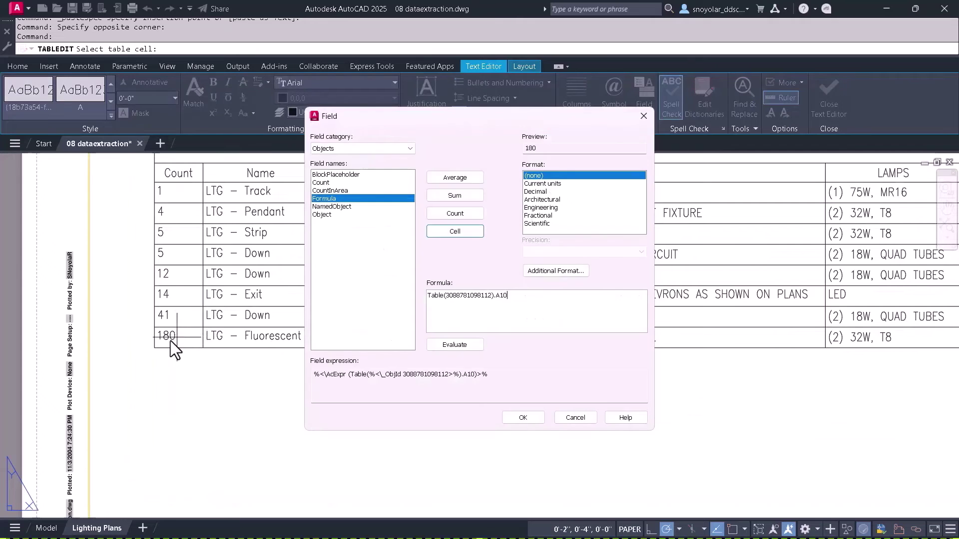
click(523, 418)
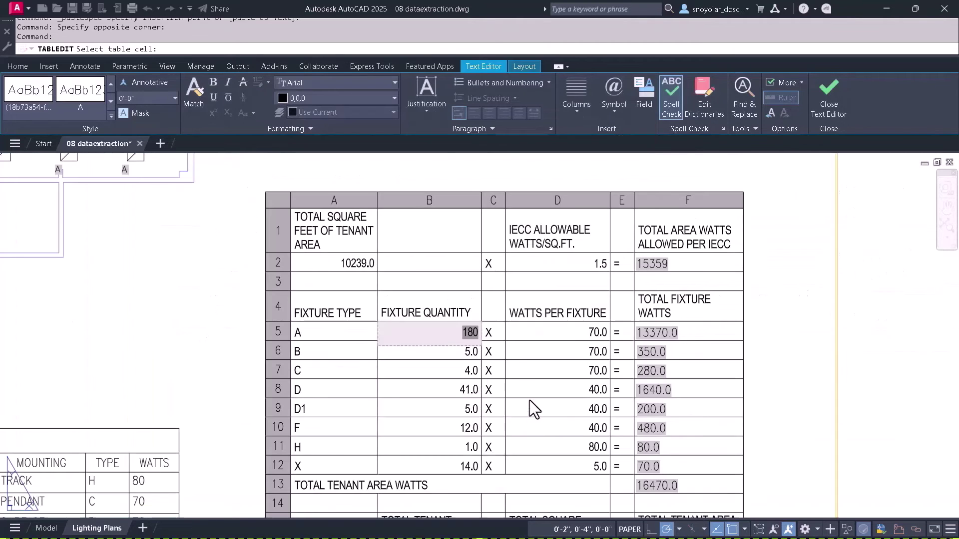
Erase the 15 light fixtures in the large room of the left plan
click(231, 326)
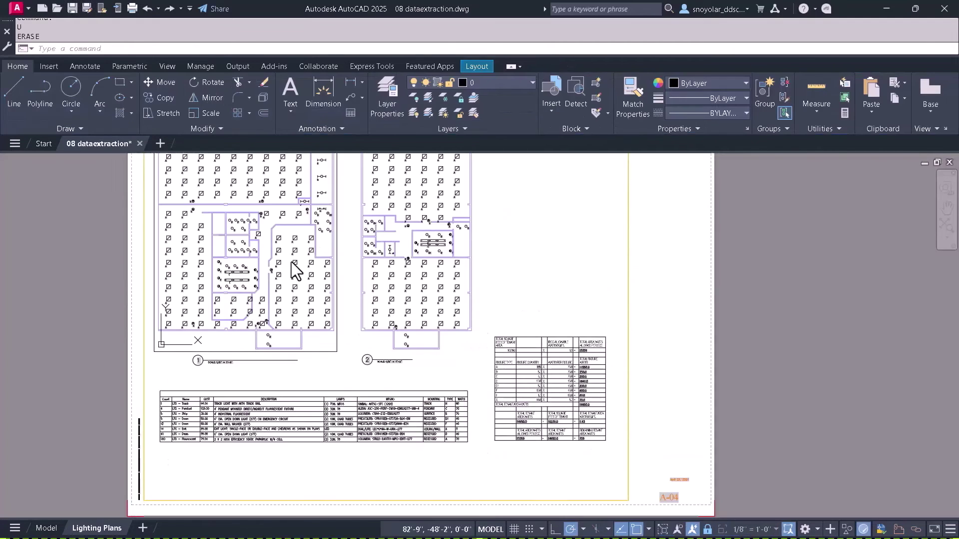
scroll(231, 325, down, 3)
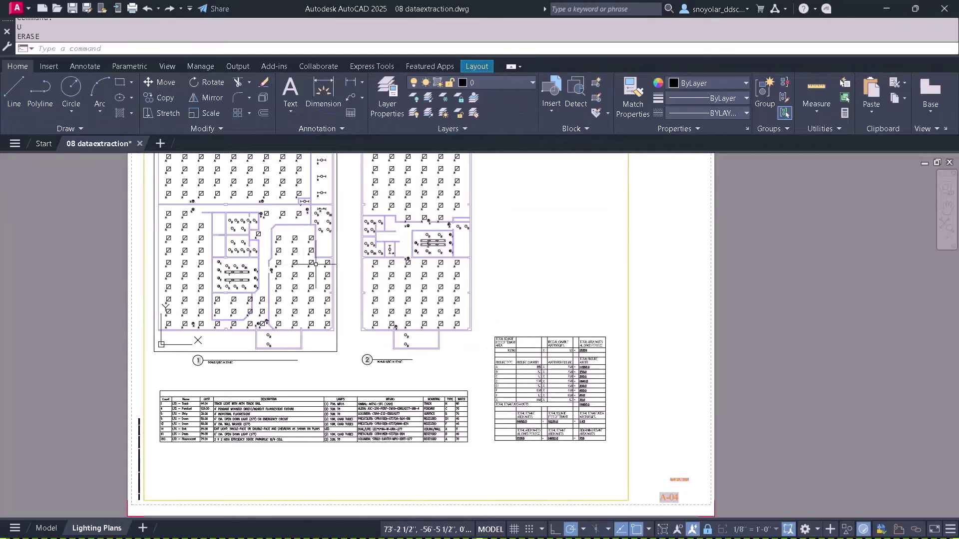
text(e)
key(Return)
click(316, 264)
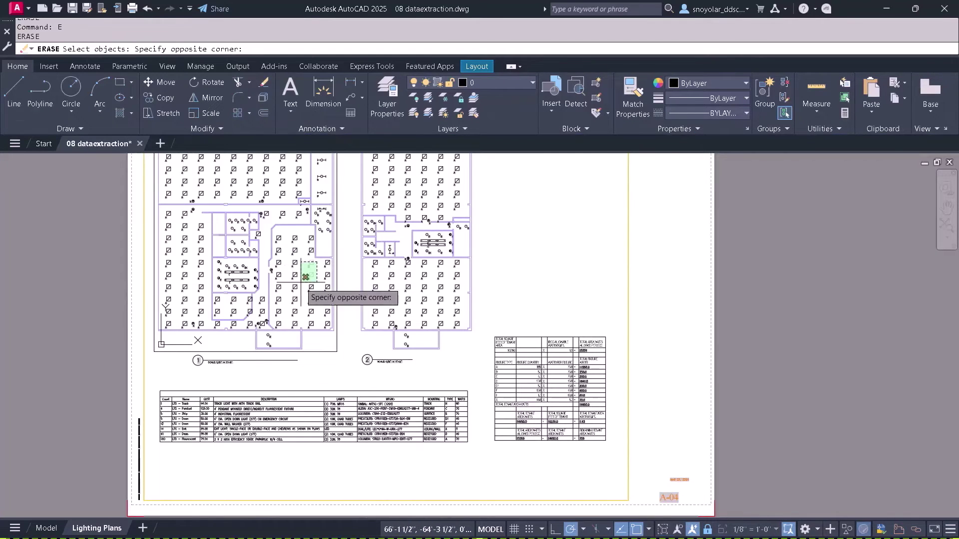
click(283, 315)
key(Return)
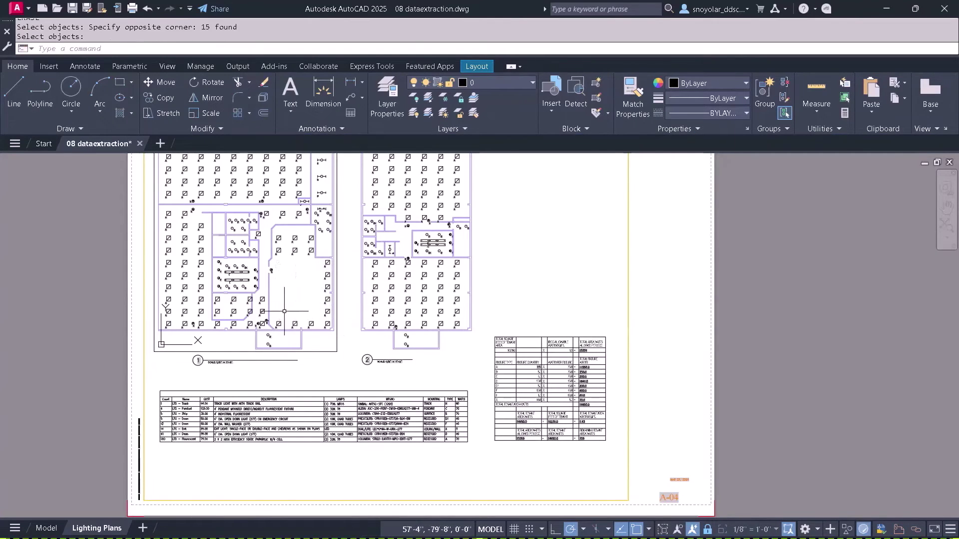
click(257, 253)
click(320, 342)
key(Delete)
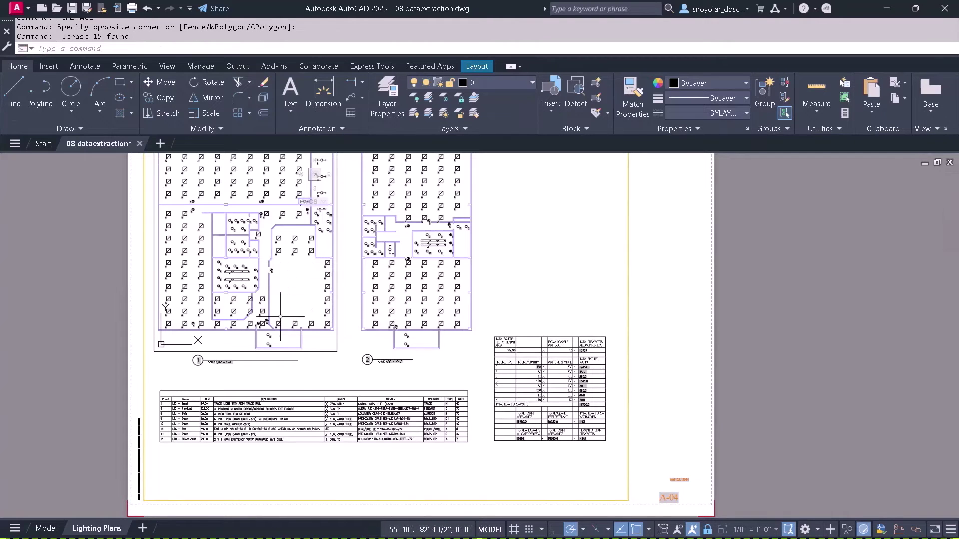
Return to paper space and select the luminaire table
double_click(295, 387)
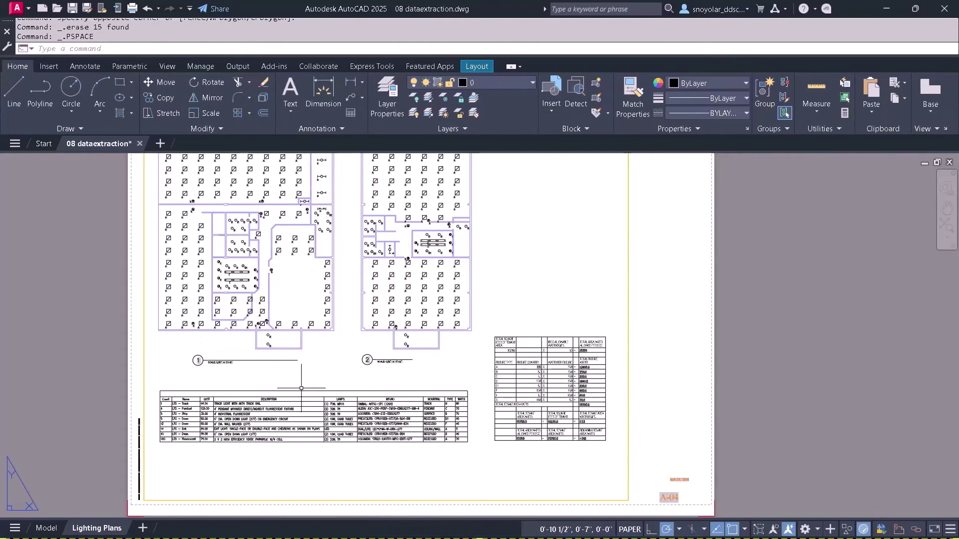
click(301, 389)
right_click(313, 382)
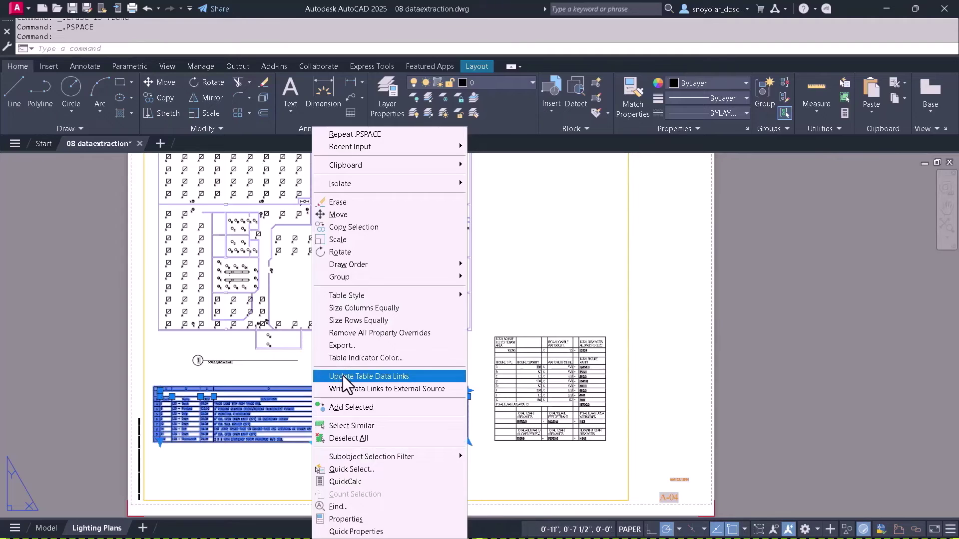
Update the table's data links and regenerate so the Fluorescent count reads 165
click(343, 376)
text(RE)
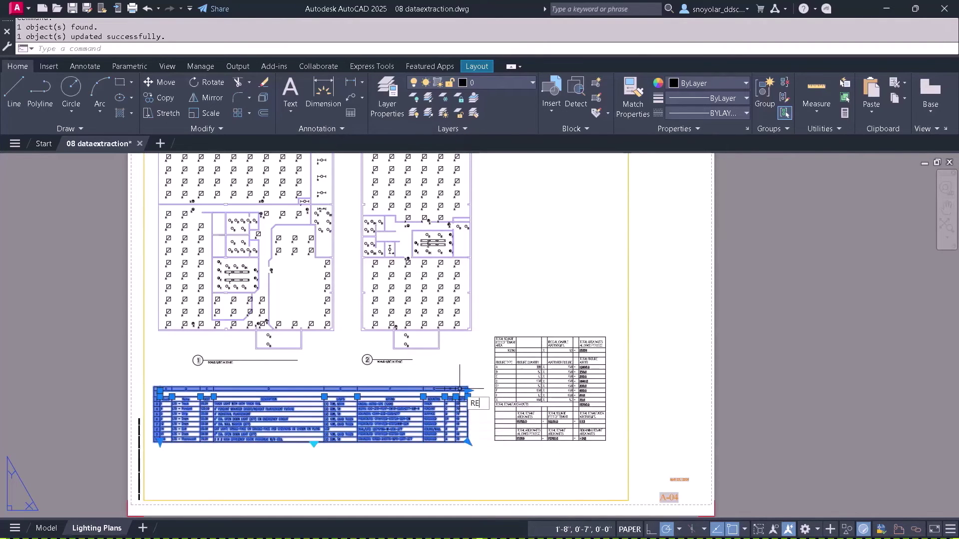
text(re)
key(Return)
scroll(161, 444, up, 8)
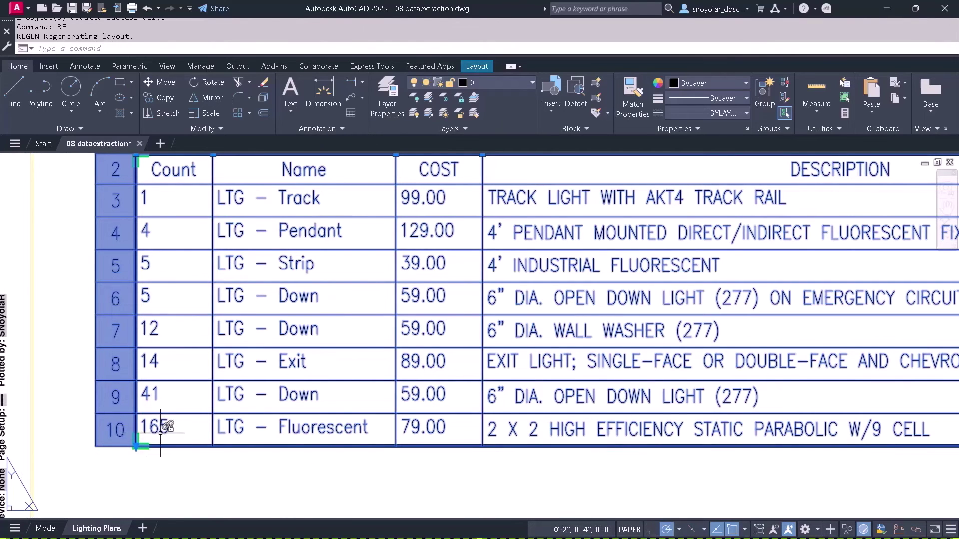
scroll(176, 427, down, 5)
scroll(176, 427, down, 2)
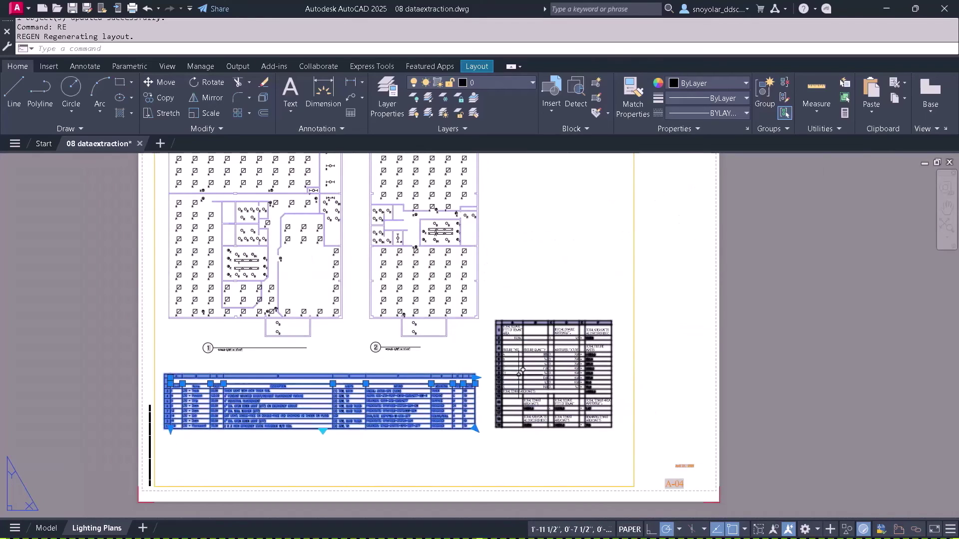
scroll(555, 357, up, 7)
scroll(554, 357, up, 1)
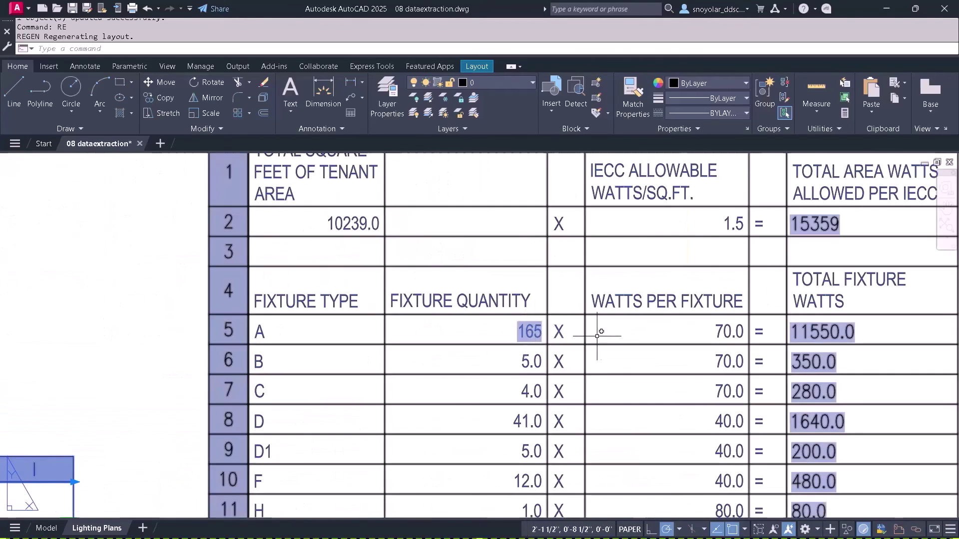
scroll(642, 338, down, 2)
scroll(690, 369, down, 4)
scroll(690, 368, down, 2)
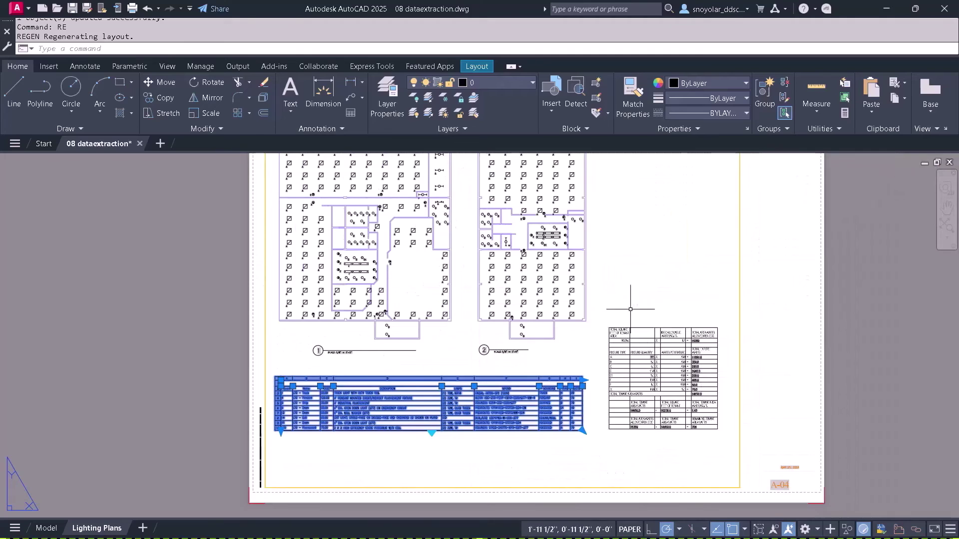
click(618, 248)
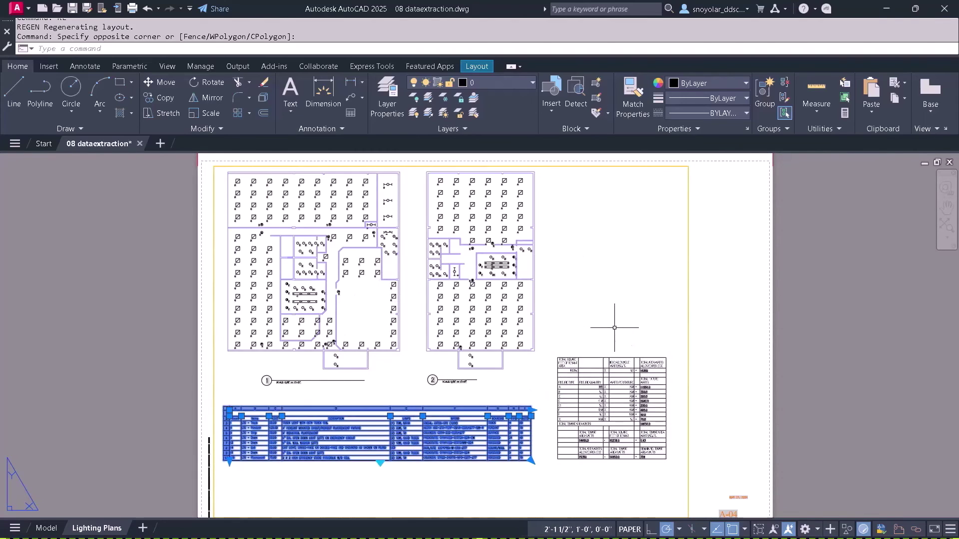
click(645, 270)
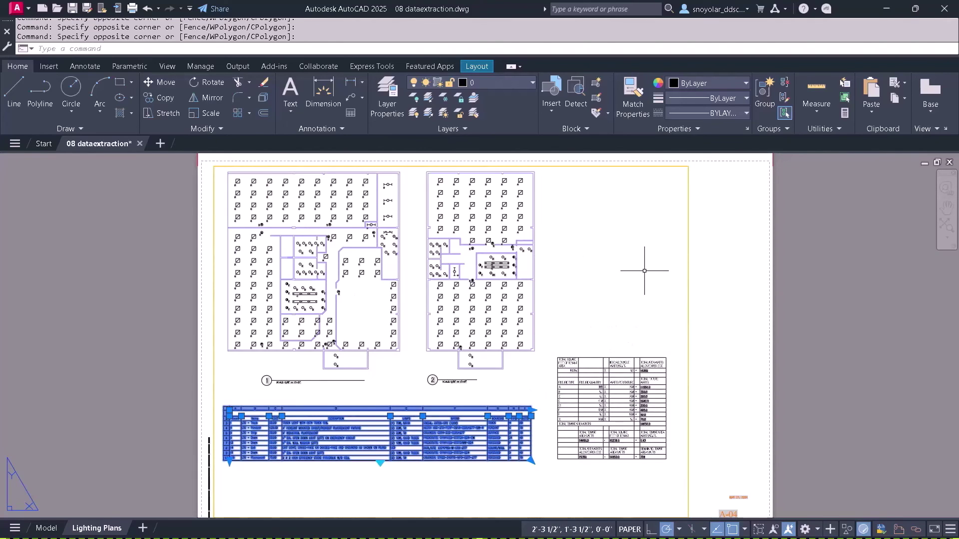